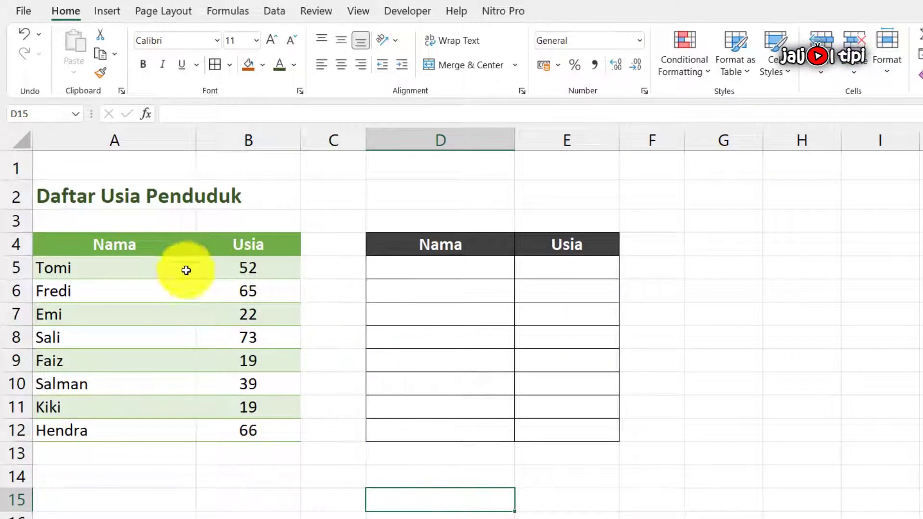
drag(55, 239, 241, 423)
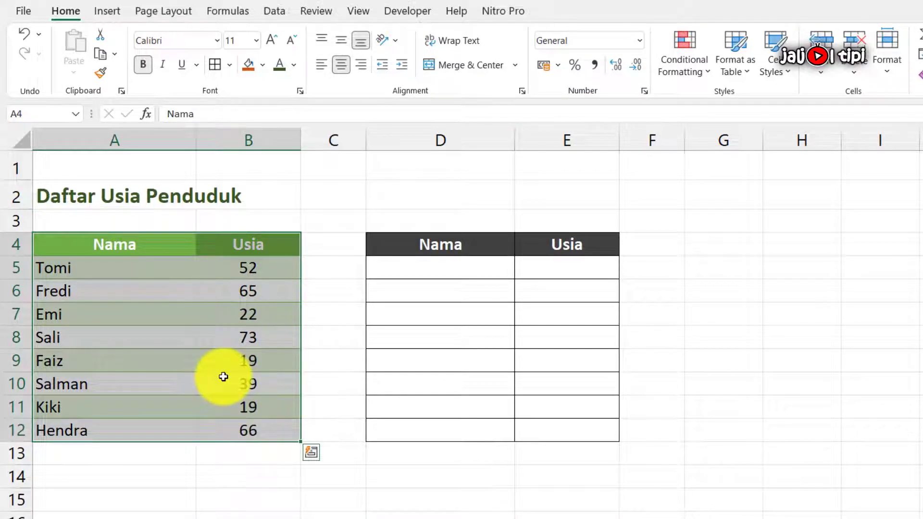
drag(417, 245, 560, 430)
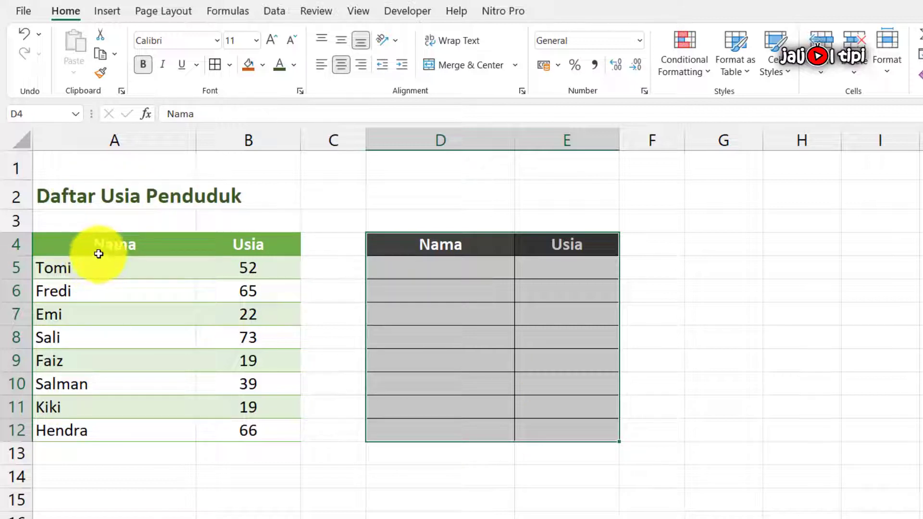
drag(99, 268, 101, 431)
drag(224, 269, 238, 433)
Enter the formula =SORTBY(A5:B12;B5:B12) in D5 to list the residents sorted by Usia.
click(437, 265)
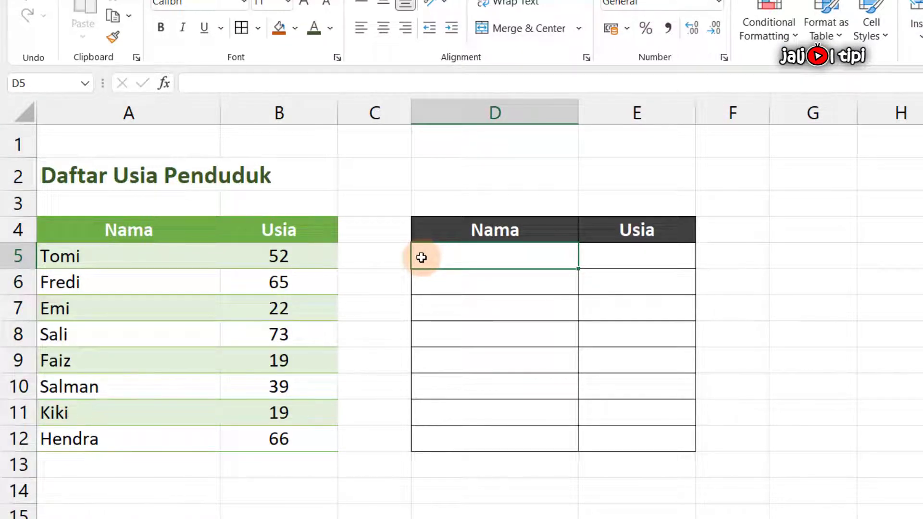
text(=)
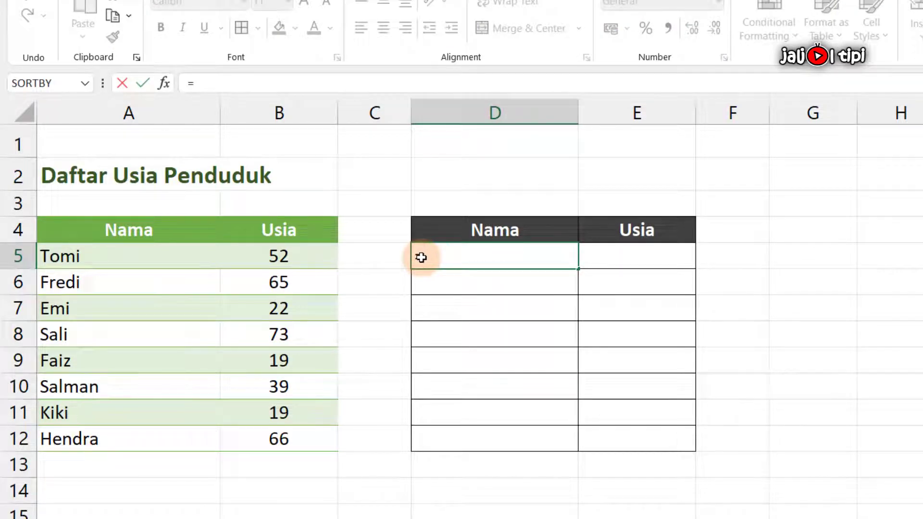
text(SORT)
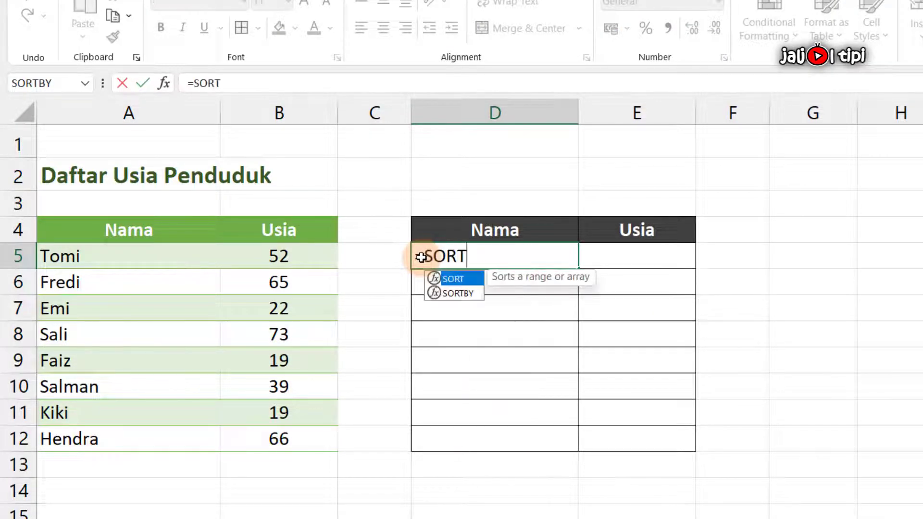
text(BY()
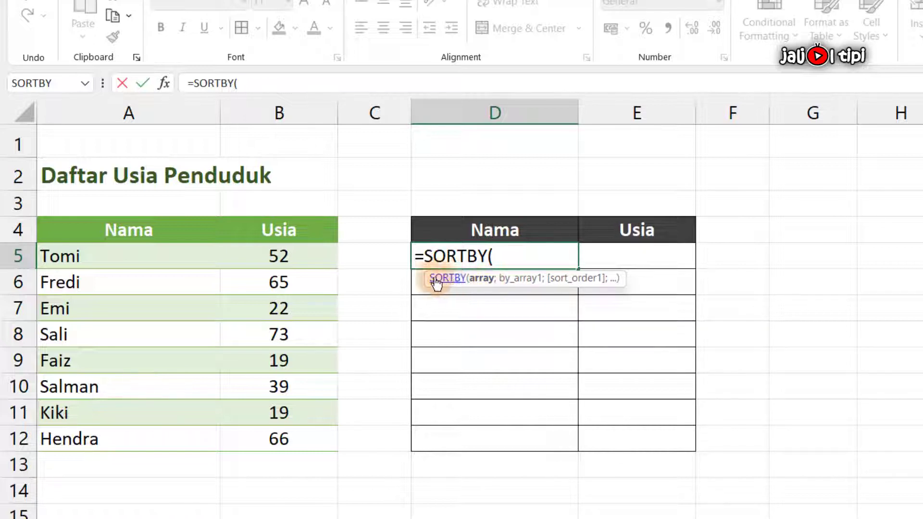
click(63, 260)
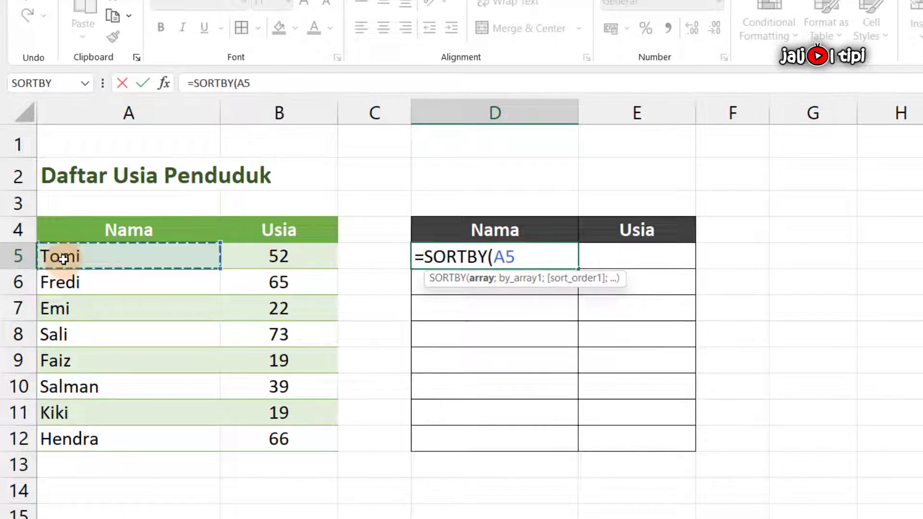
drag(63, 260, 287, 438)
click(555, 259)
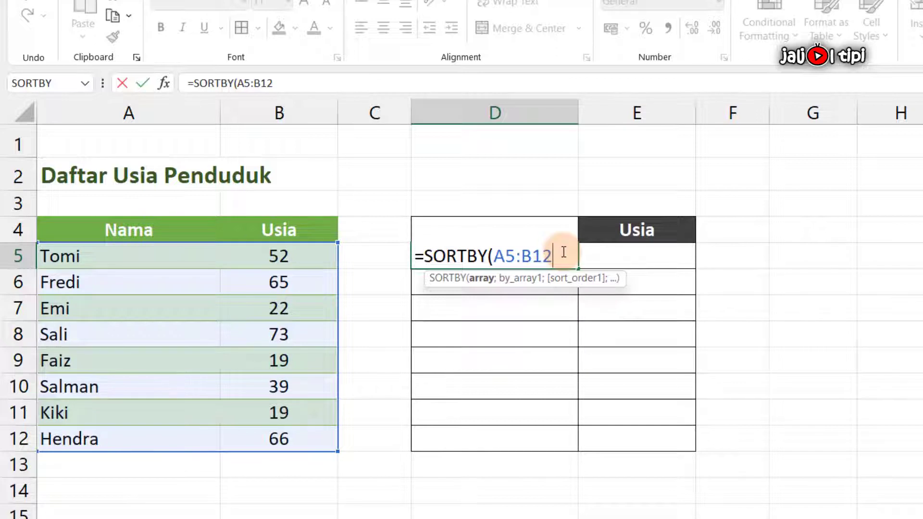
text(;)
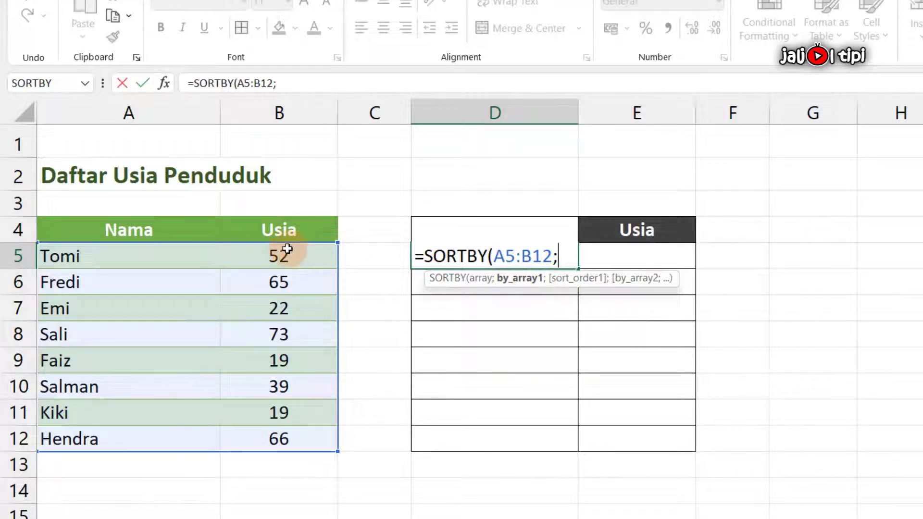
drag(287, 248, 293, 441)
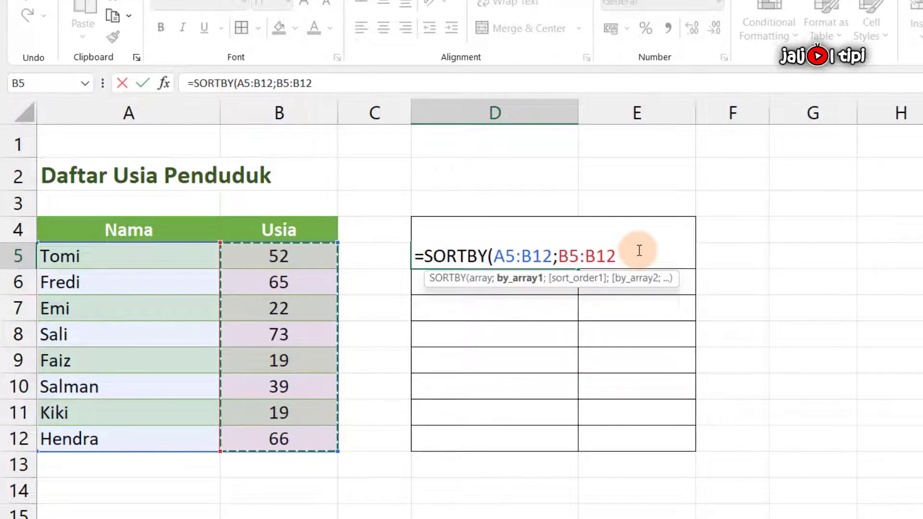
text())
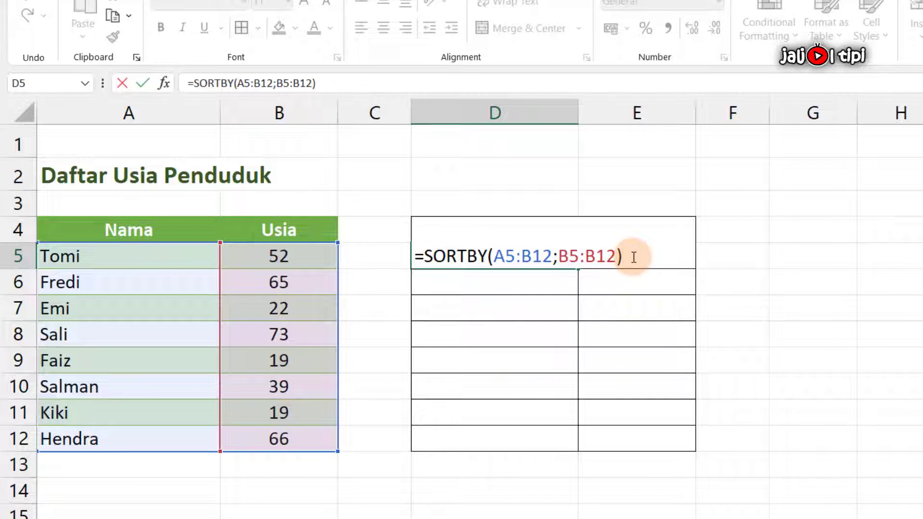
key(Return)
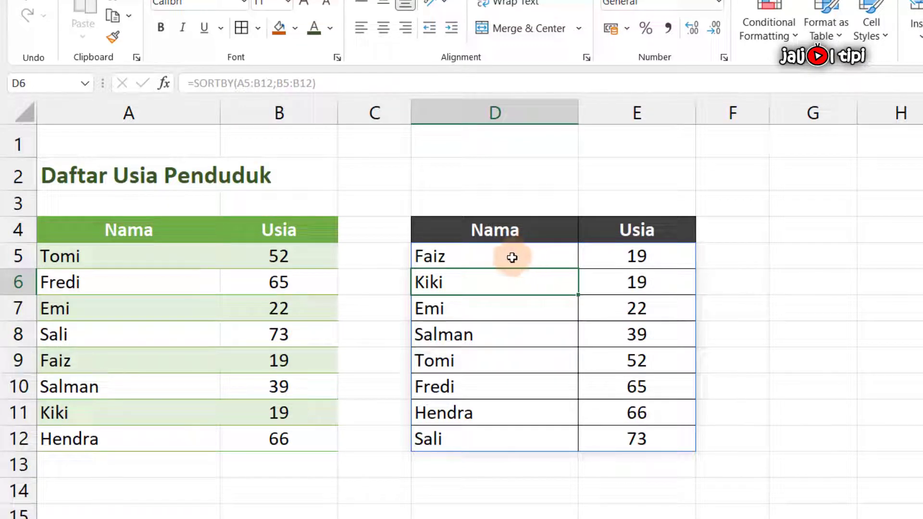
Examine the sorted list in D5:E12 and the formula behind its individual cells.
click(488, 257)
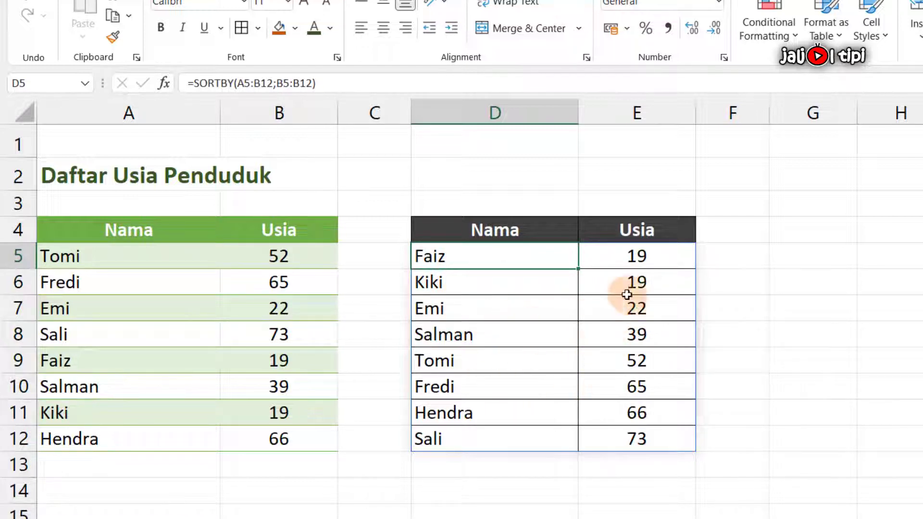
click(643, 261)
click(500, 286)
click(481, 339)
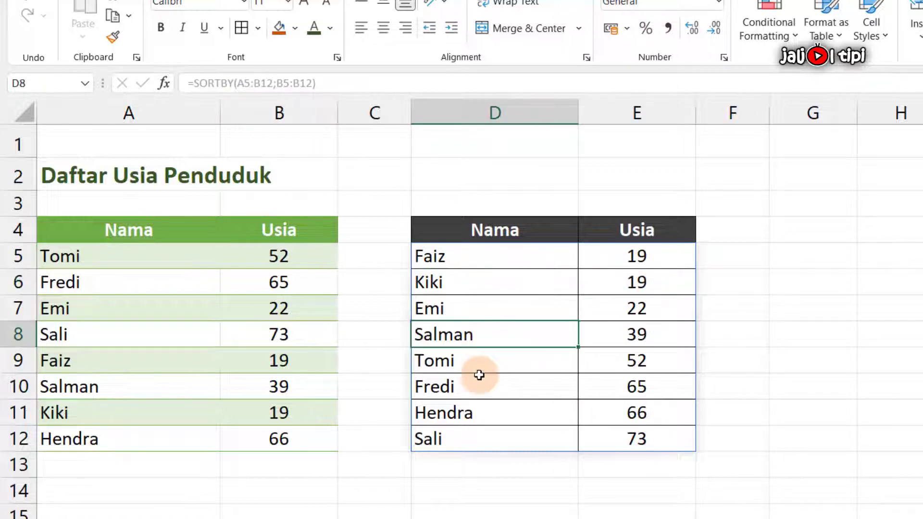
click(480, 376)
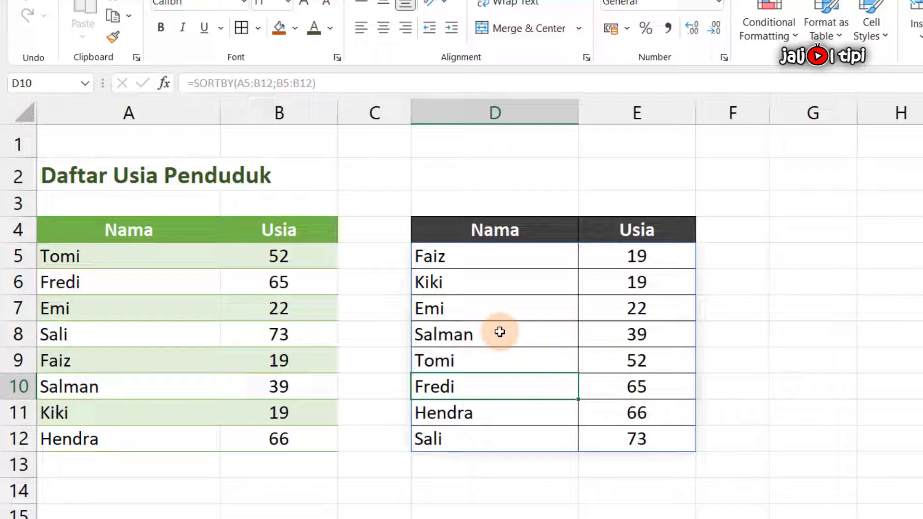
click(470, 261)
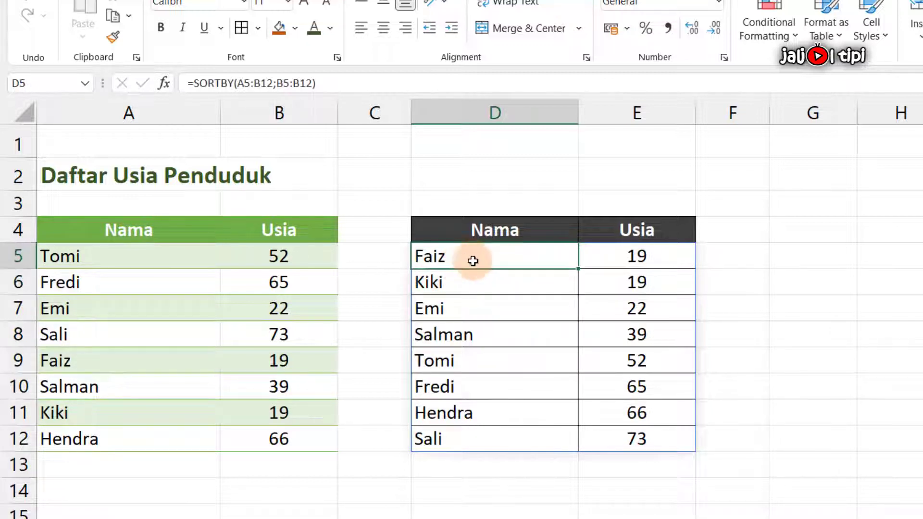
click(459, 306)
click(455, 281)
click(453, 314)
click(456, 363)
Try to delete the spilled values in D10 and D9 of the sorted list.
click(455, 393)
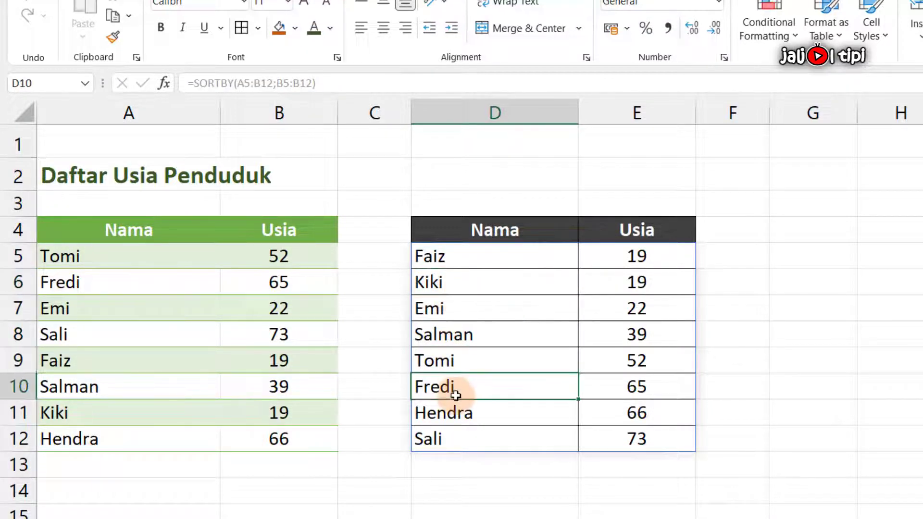
key(Delete)
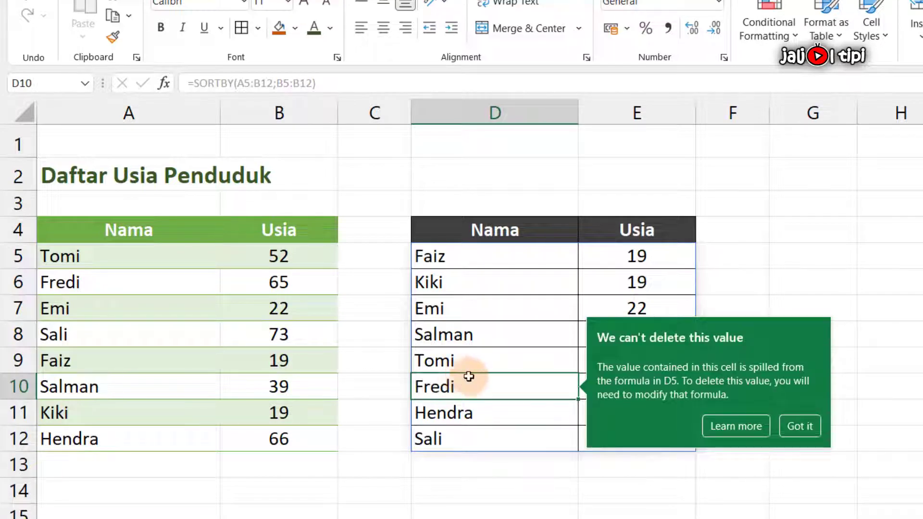
key(Delete)
key(Delete)
key(Delete)
key(Delete)
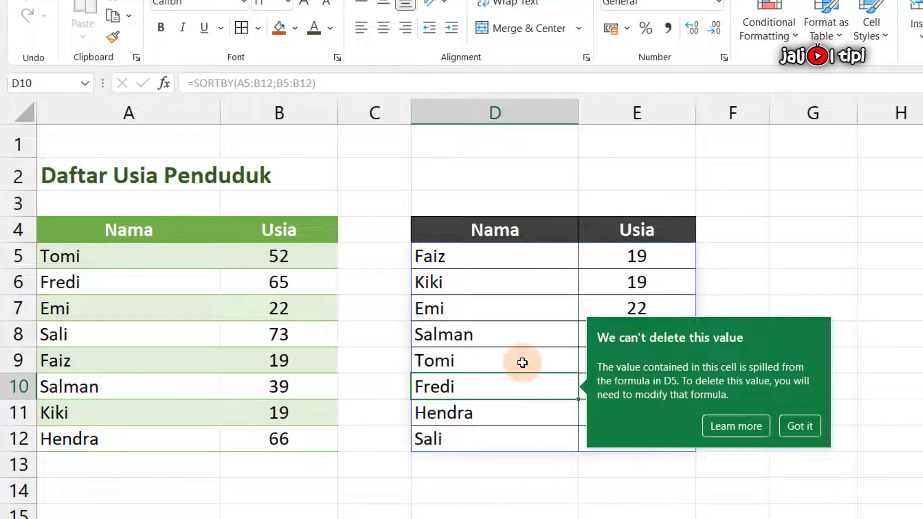
click(524, 363)
key(Delete)
click(520, 392)
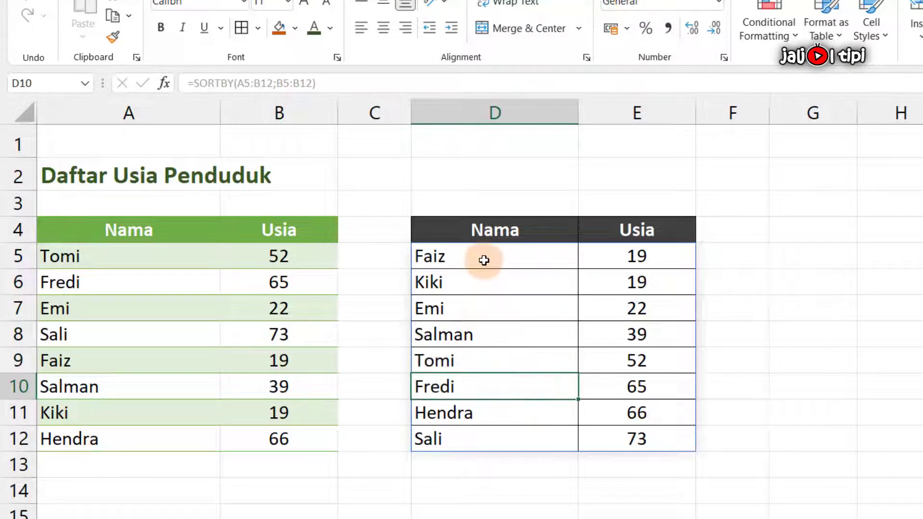
Clear the SORTBY formula from D5 and undo the deletion.
click(459, 259)
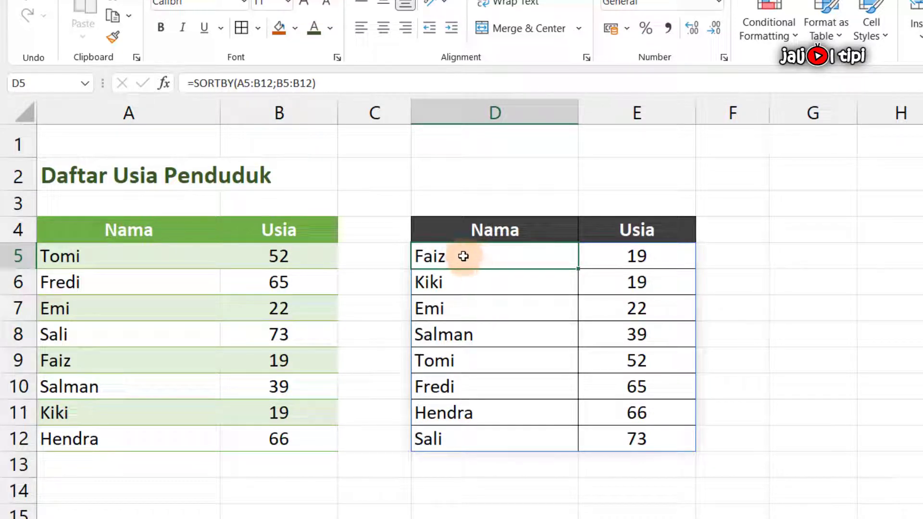
key(Delete)
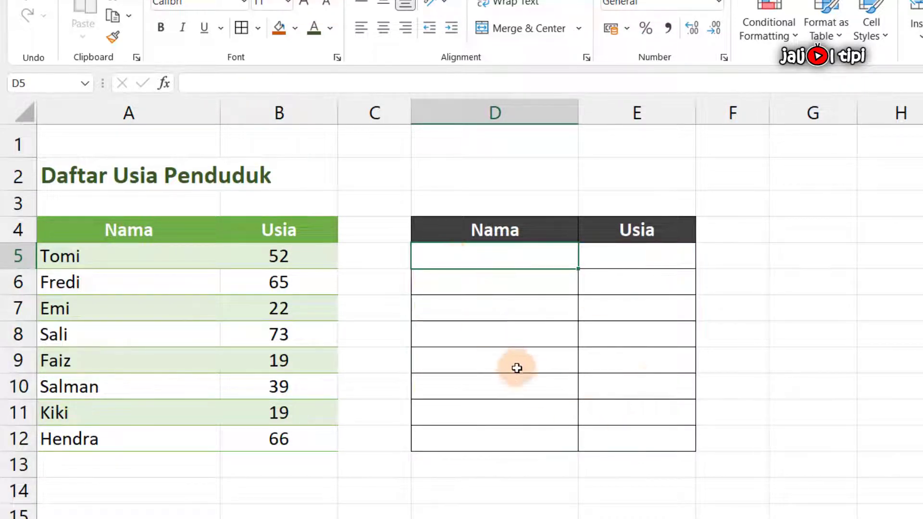
key(ctrl+z)
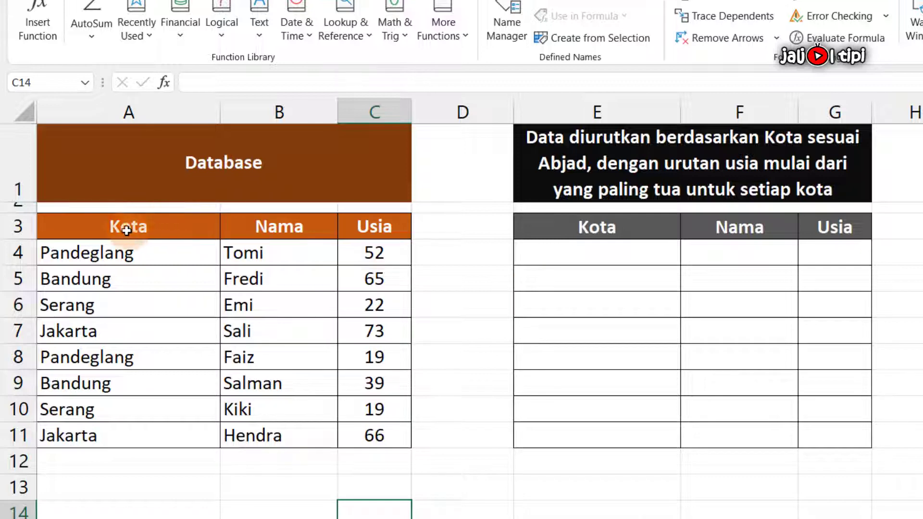
drag(119, 222, 379, 438)
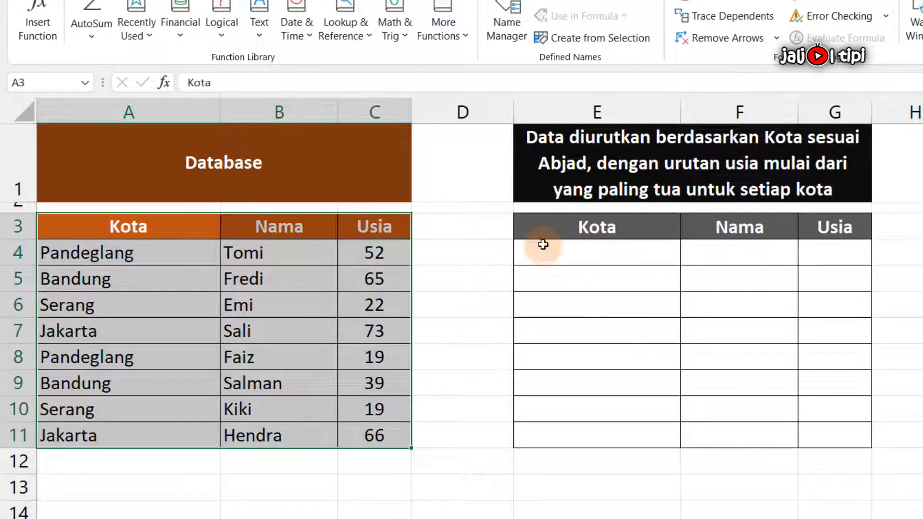
drag(539, 231, 848, 439)
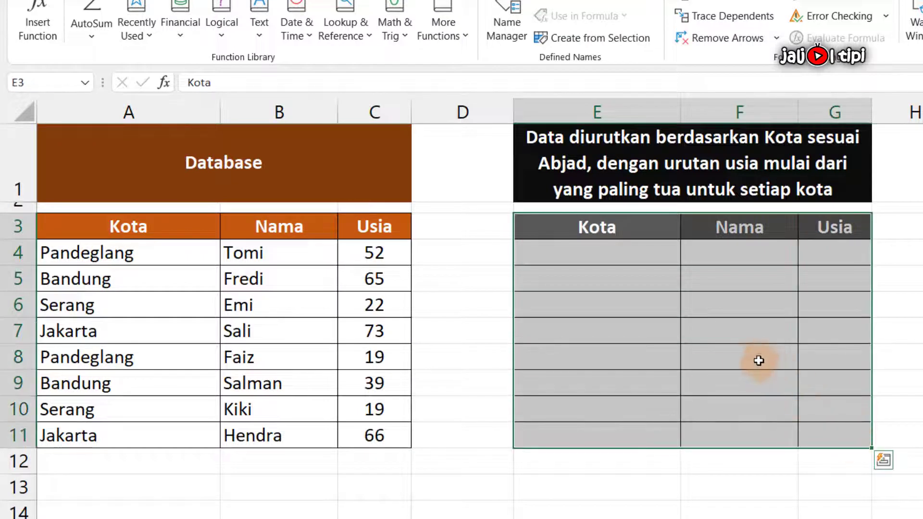
click(562, 161)
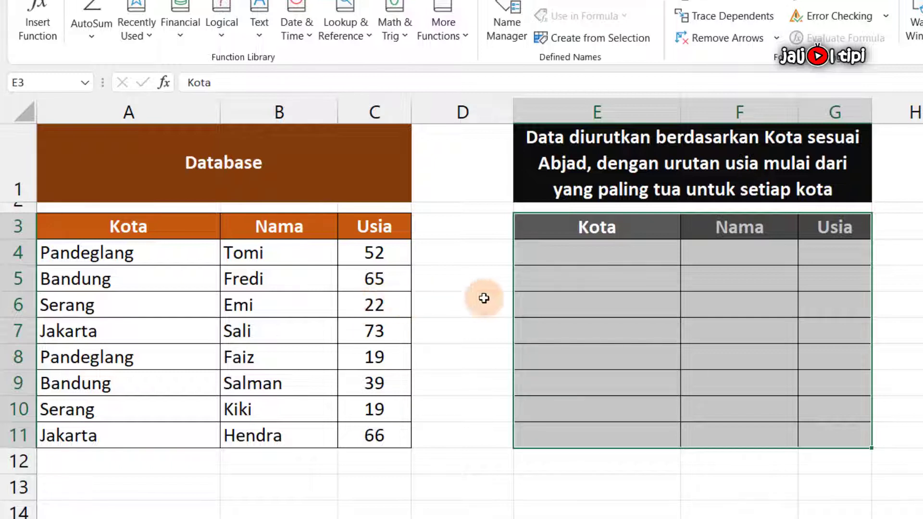
Start a SORTBY formula in E4 with the database range A4:C11 as its array.
click(574, 252)
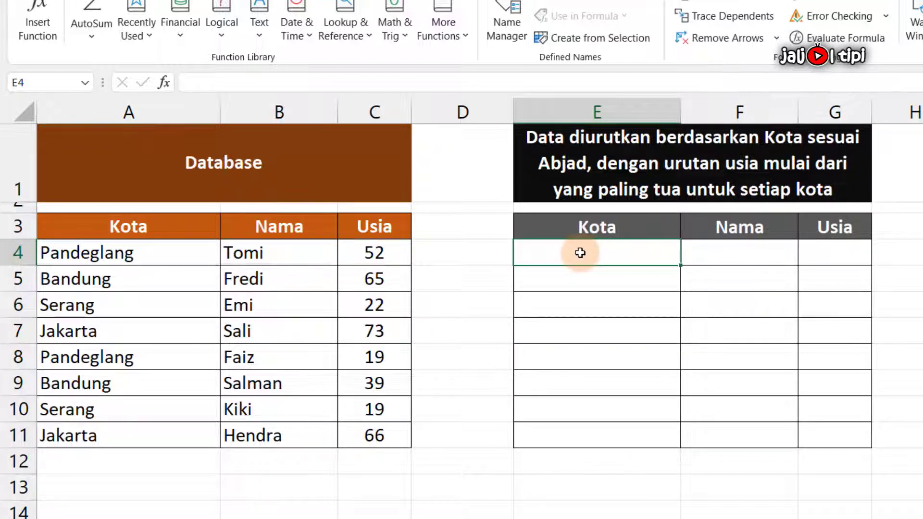
text(=)
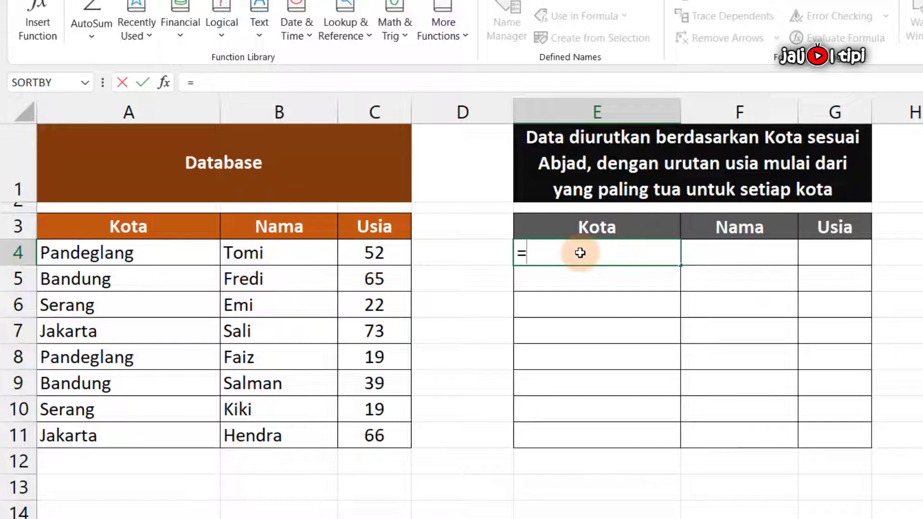
text(SORTBY)
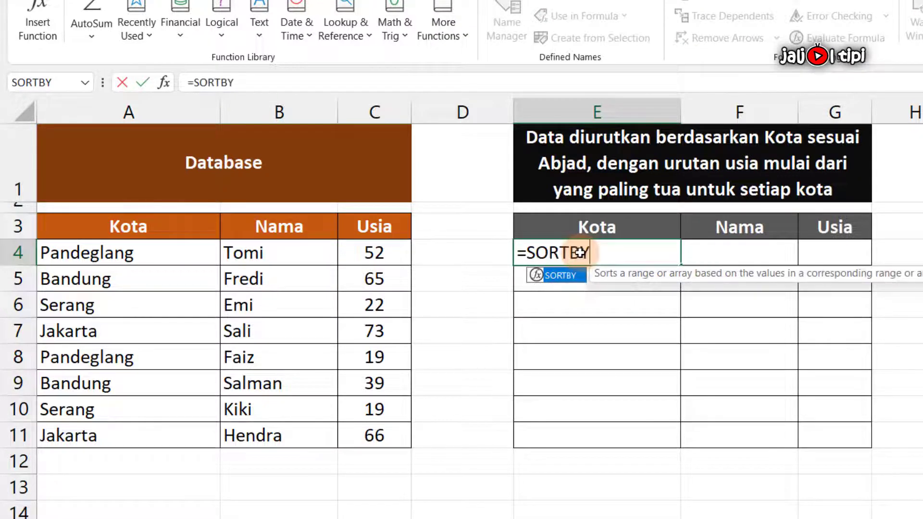
text(()
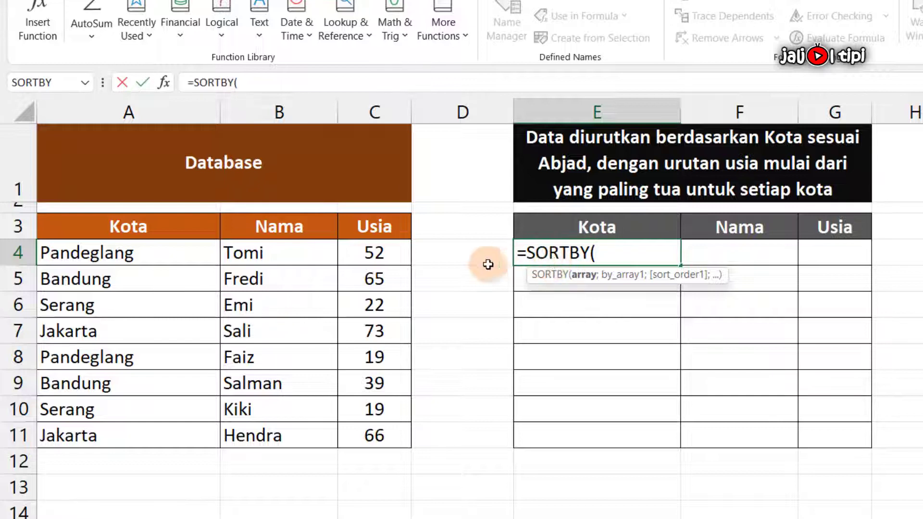
drag(63, 253, 381, 437)
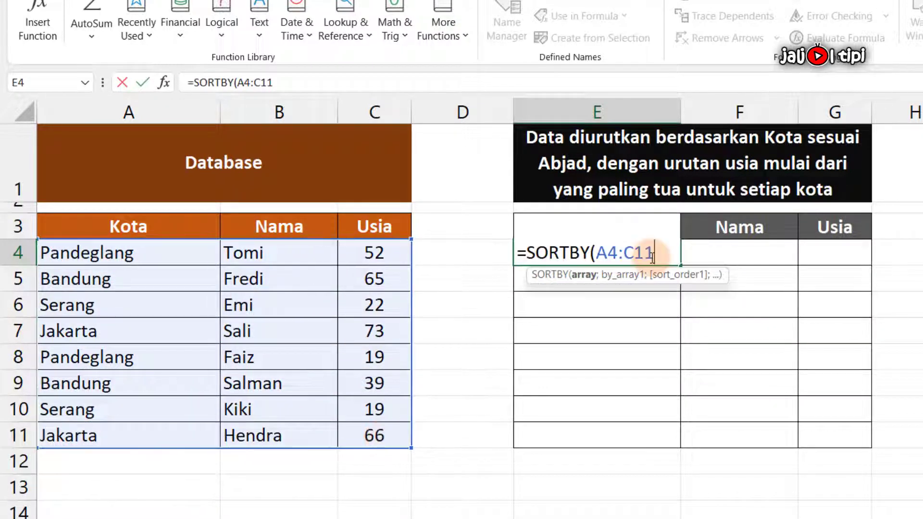
text(;)
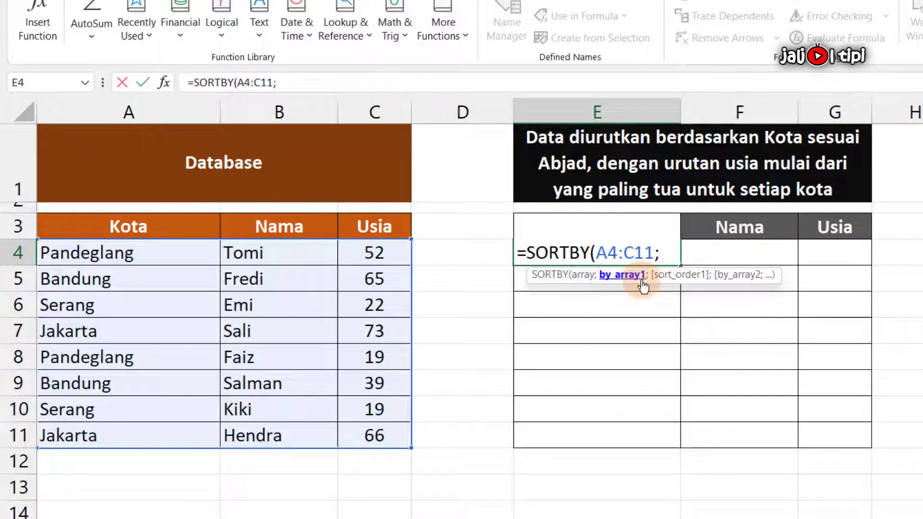
Add the Kota range A4:A11 as the SORTBY formula's first sort key with sort order 1 (ascending).
drag(77, 251, 72, 431)
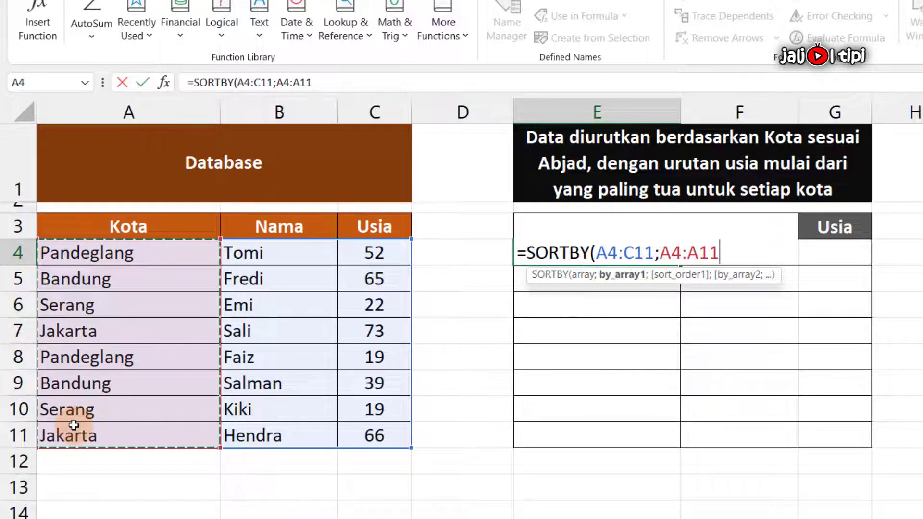
text(;)
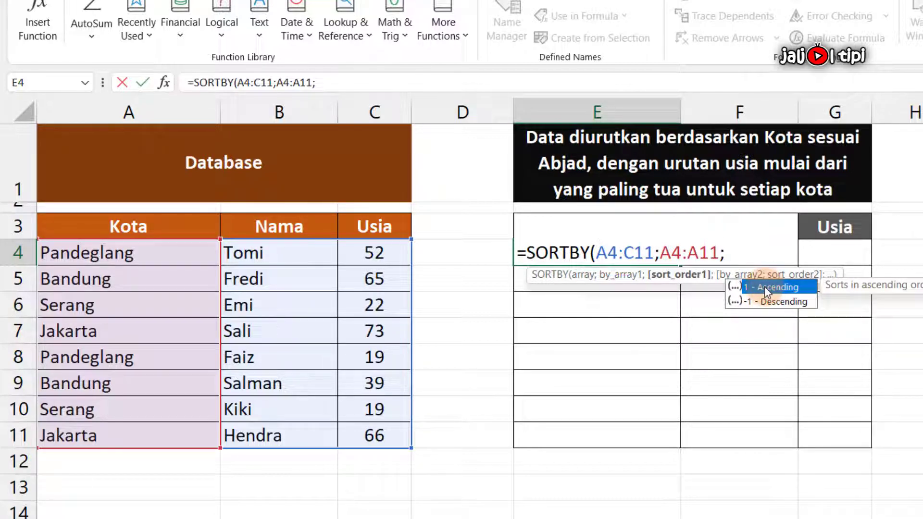
text(1)
click(691, 254)
drag(661, 253, 749, 253)
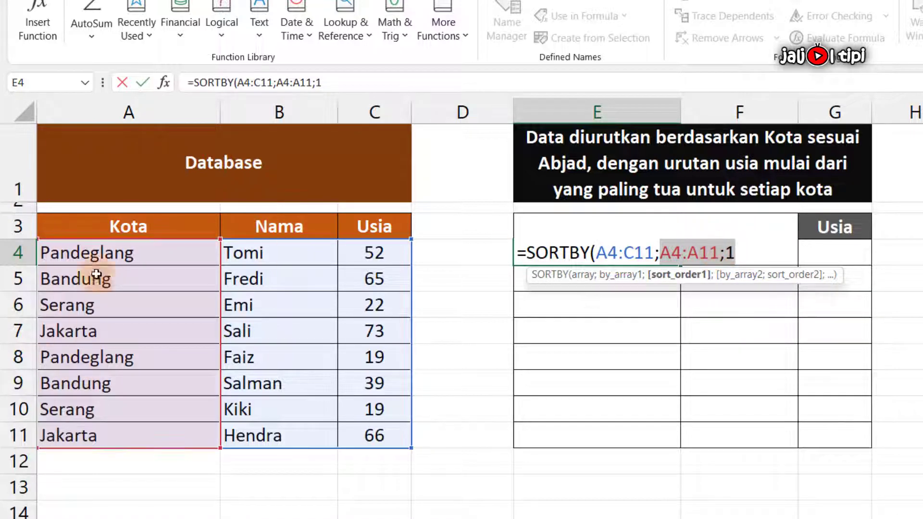
click(738, 252)
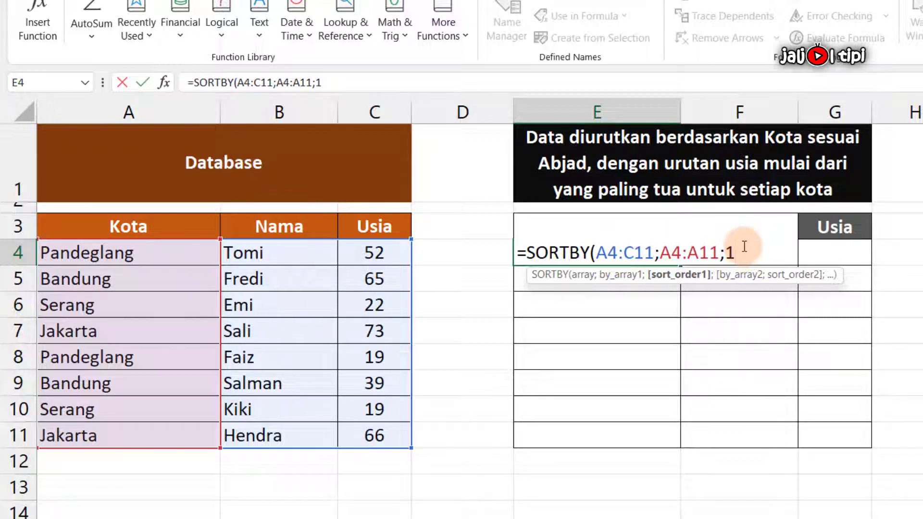
Add the Usia range C4:C11 as the second sort key with order -1 (descending) and complete the SORTBY formula.
text(;)
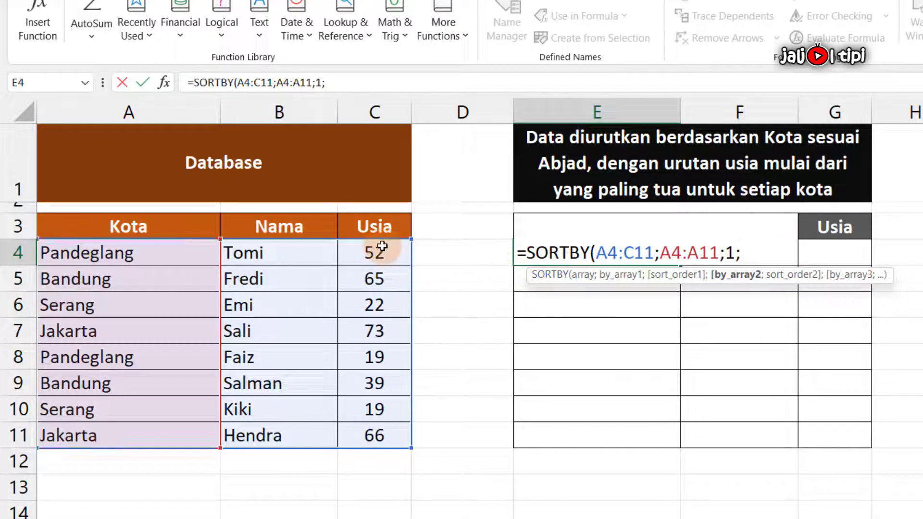
drag(381, 248, 380, 428)
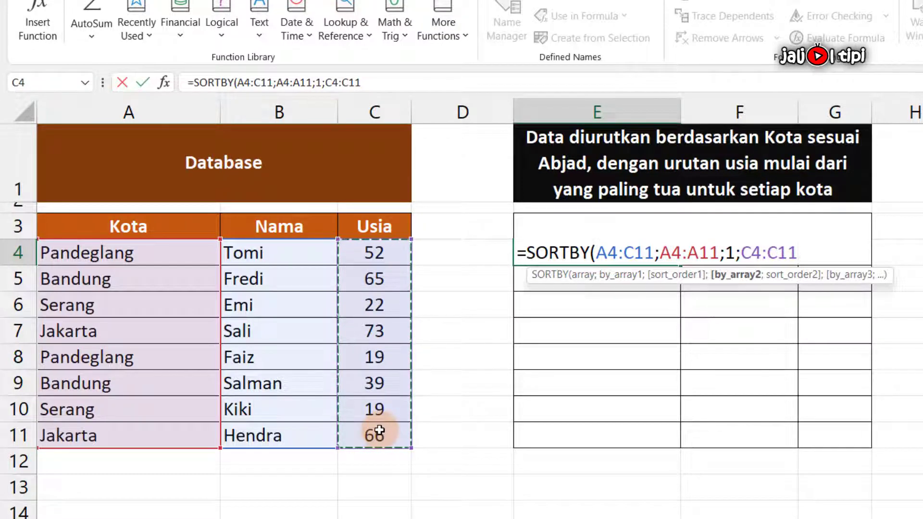
text(;)
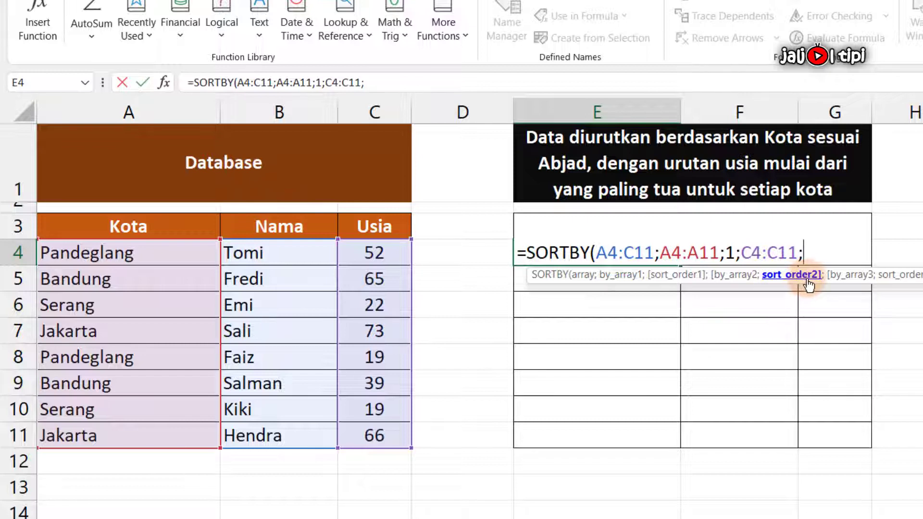
double_click(729, 254)
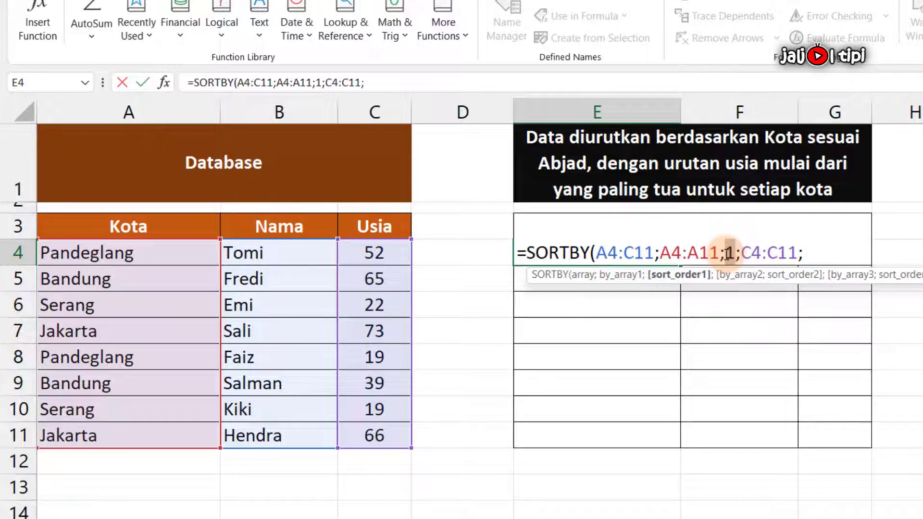
click(811, 252)
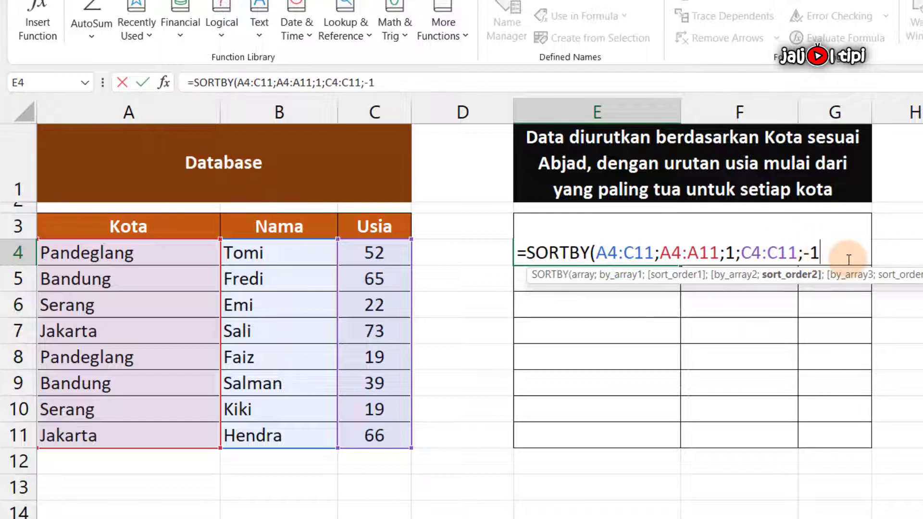
text())
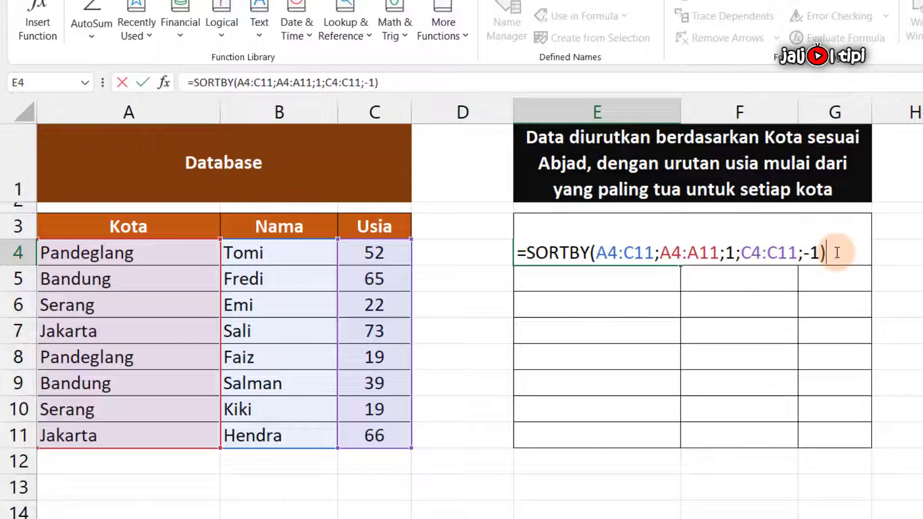
key(Return)
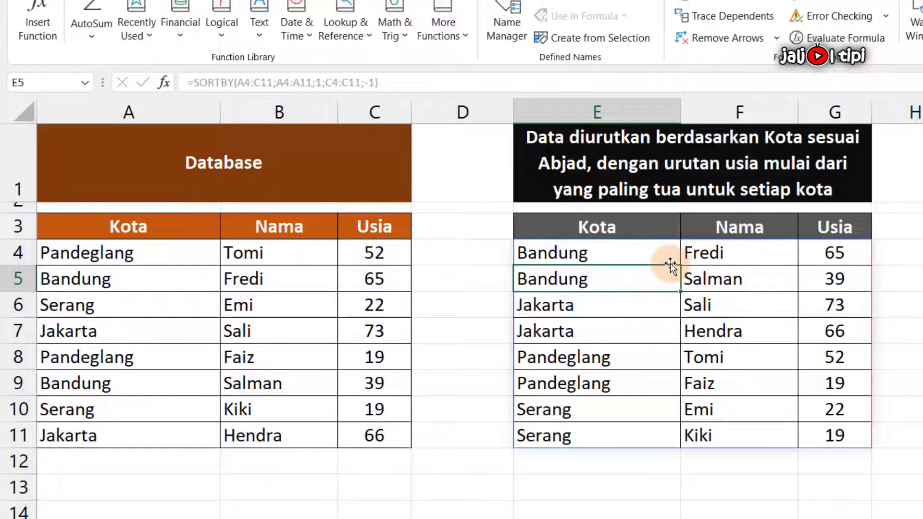
Examine the city order in E4:E11 and the ages per city from G4 to G7 of the sorted list.
click(586, 254)
drag(586, 254, 583, 275)
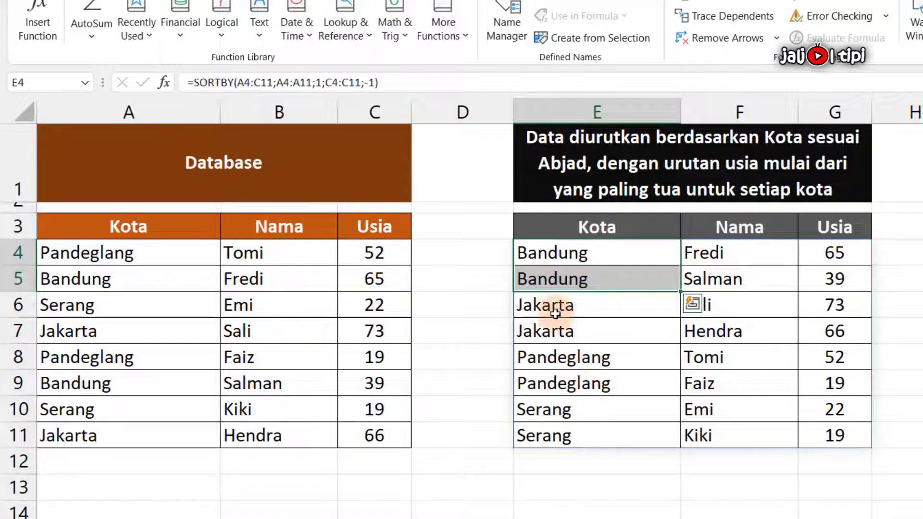
drag(563, 253, 583, 325)
click(573, 308)
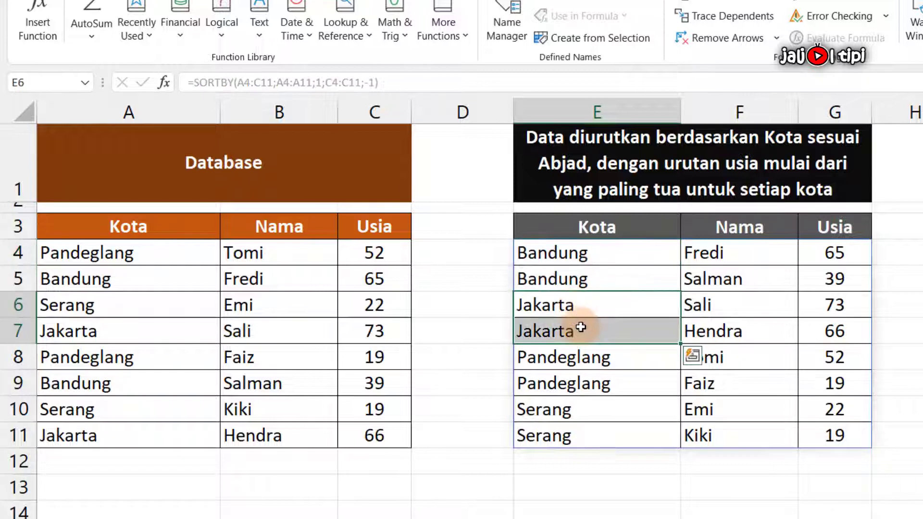
click(596, 360)
drag(594, 373, 605, 432)
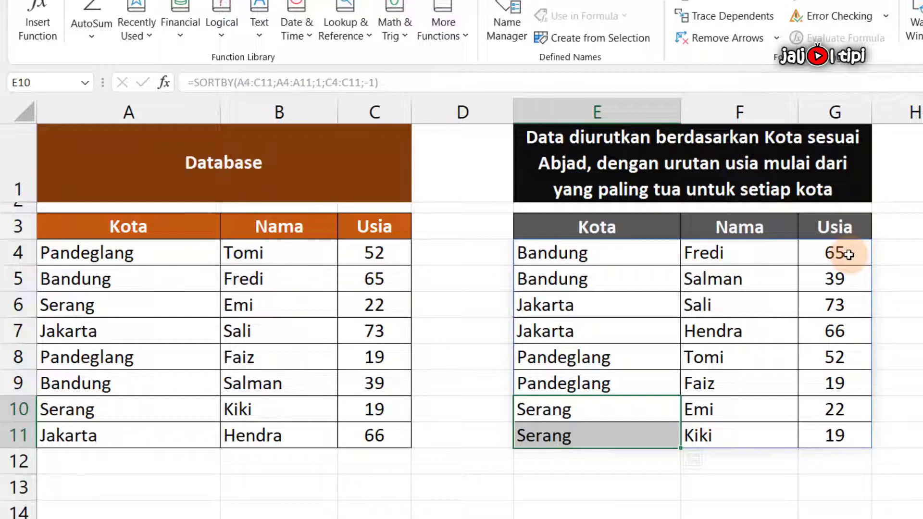
click(849, 254)
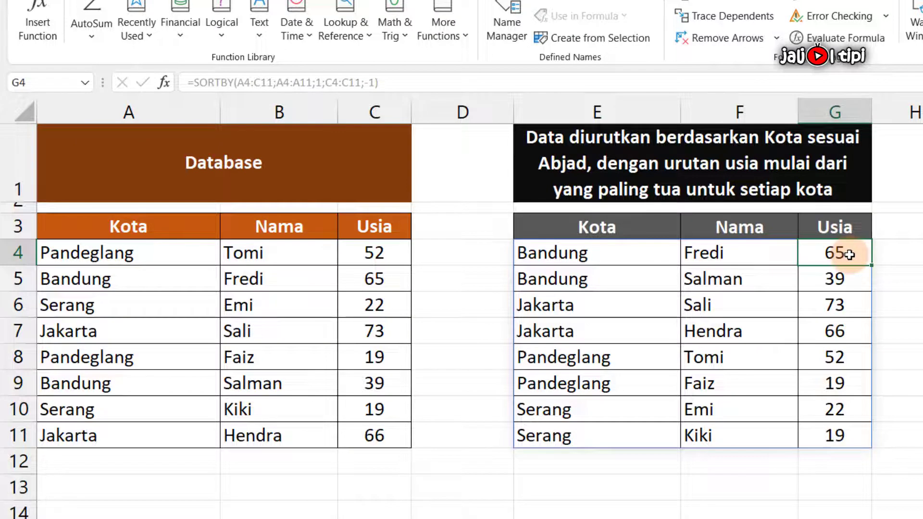
click(847, 280)
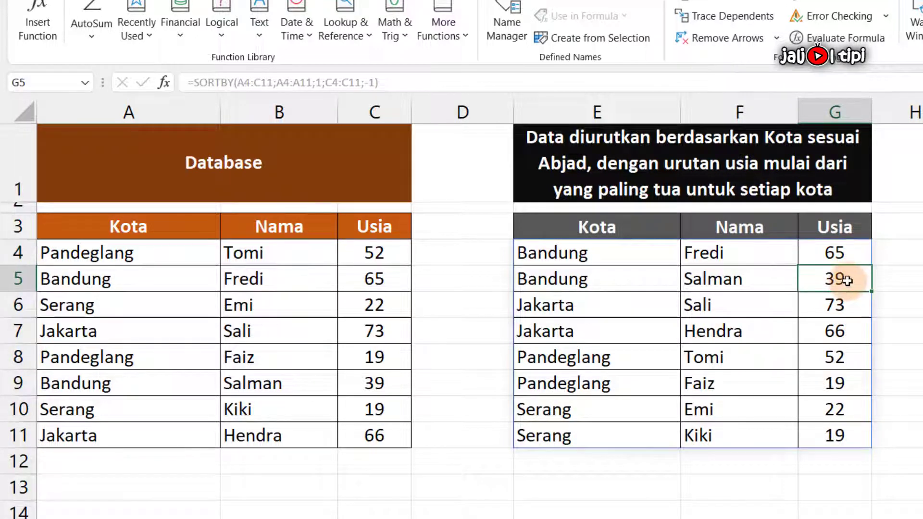
click(849, 309)
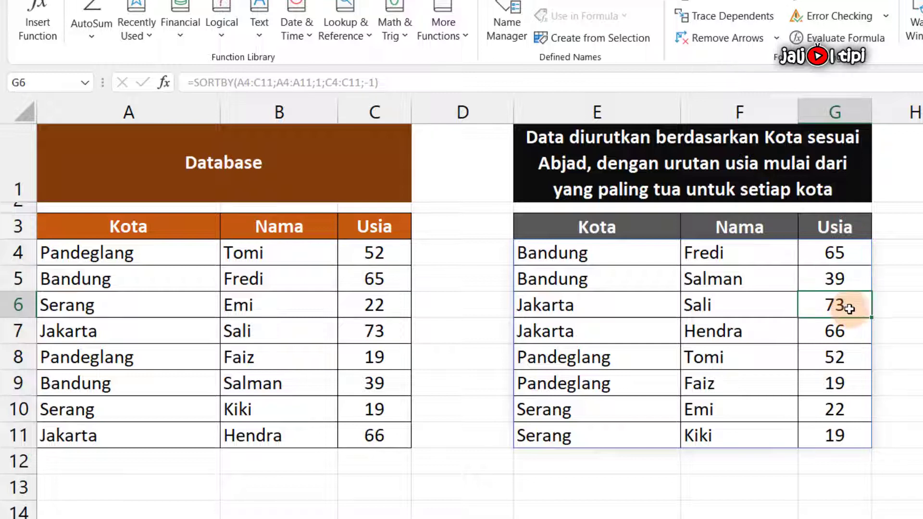
click(850, 338)
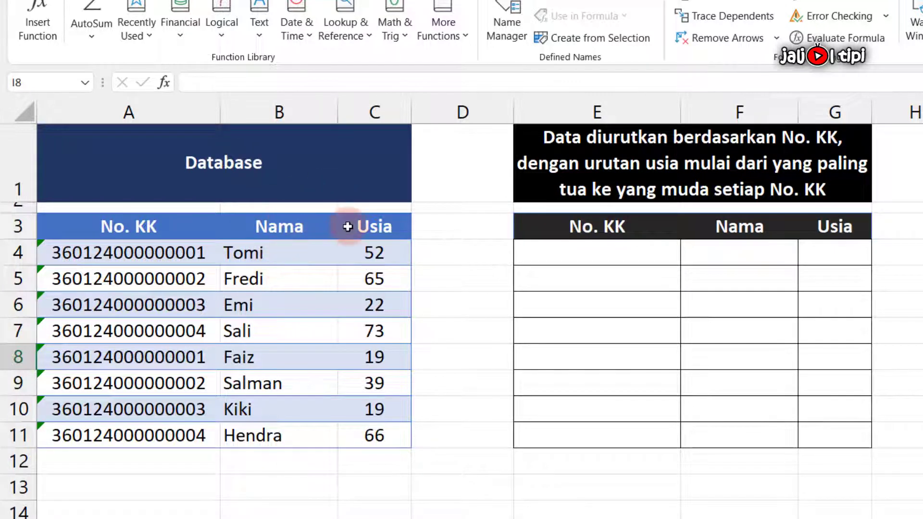
Start a SORTBY formula in E4 of the No. KK sheet with the database range A4:C11 as its array.
drag(67, 252, 380, 435)
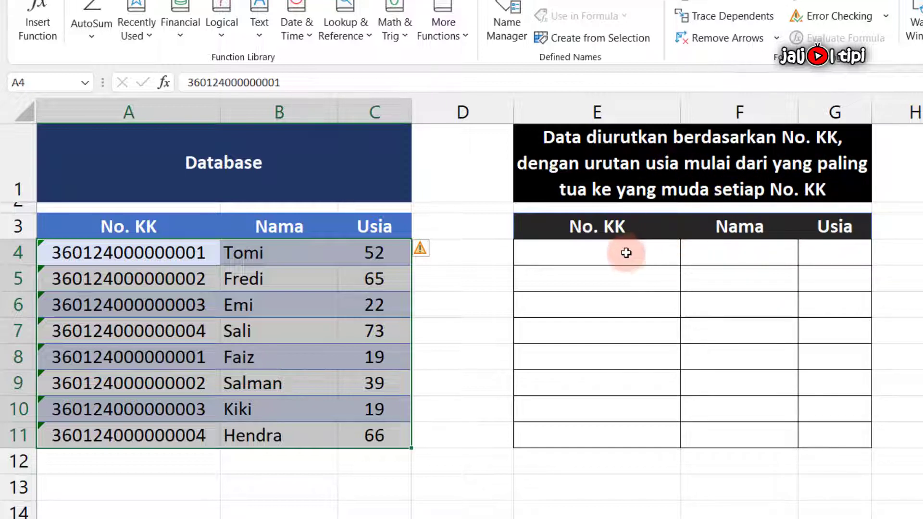
click(608, 259)
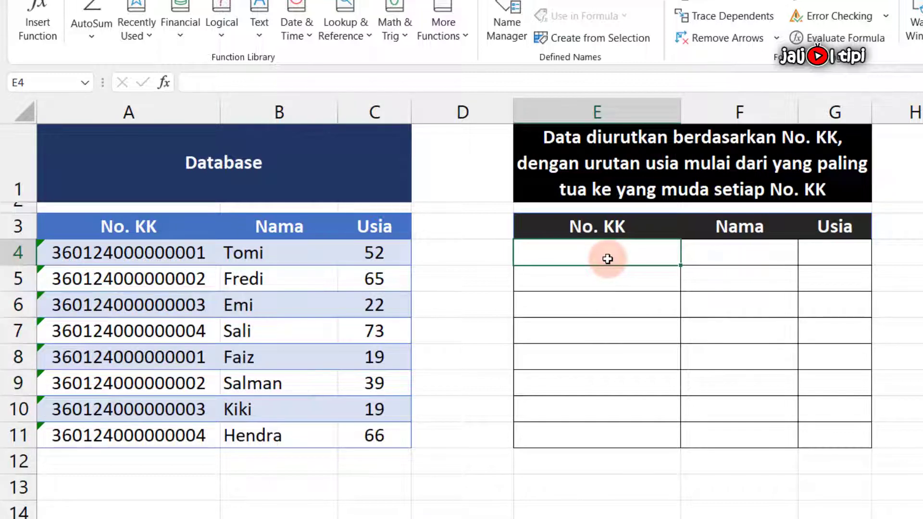
text(=)
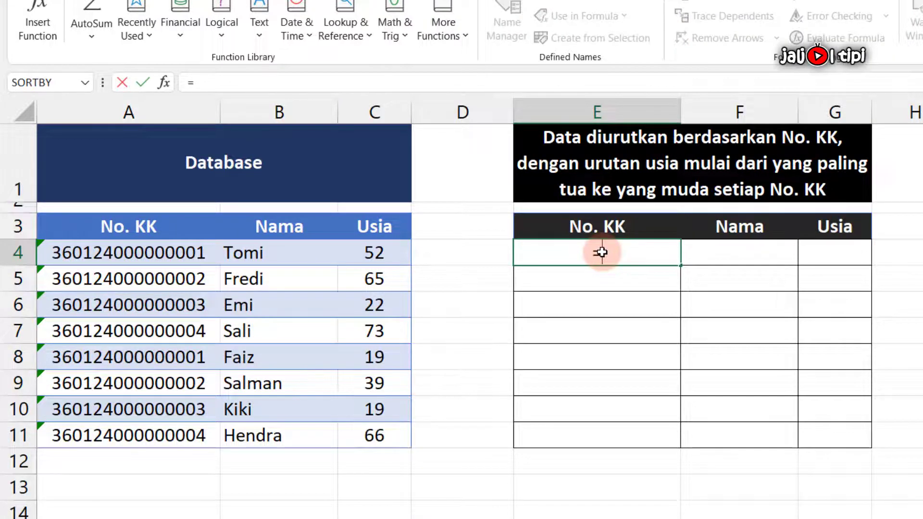
text(SORTB)
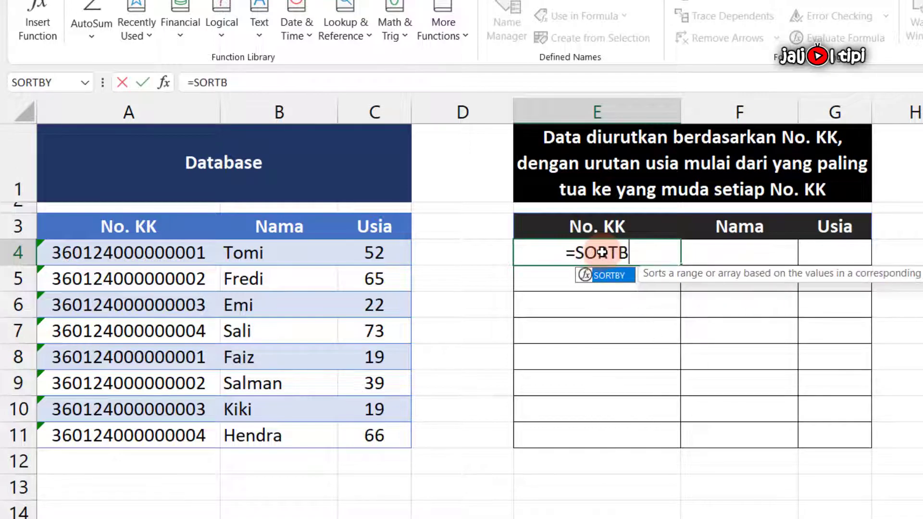
text(Y()
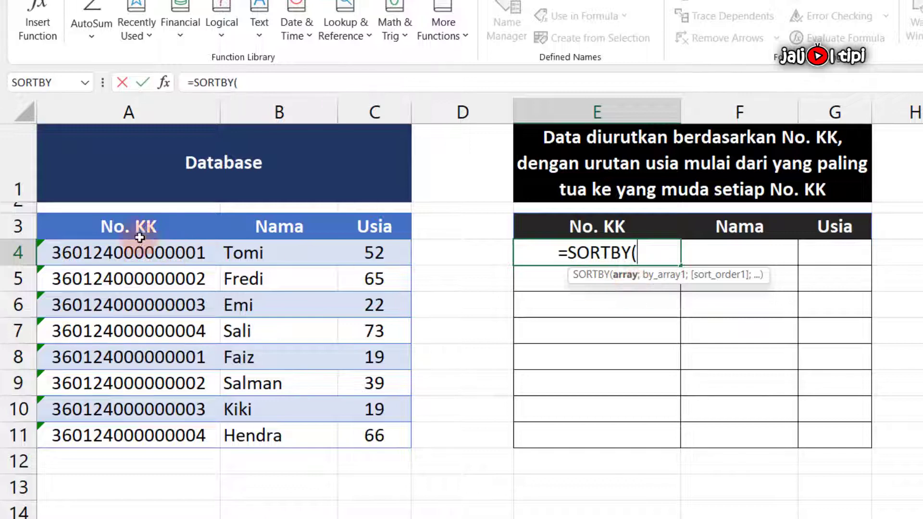
click(59, 251)
drag(59, 251, 373, 429)
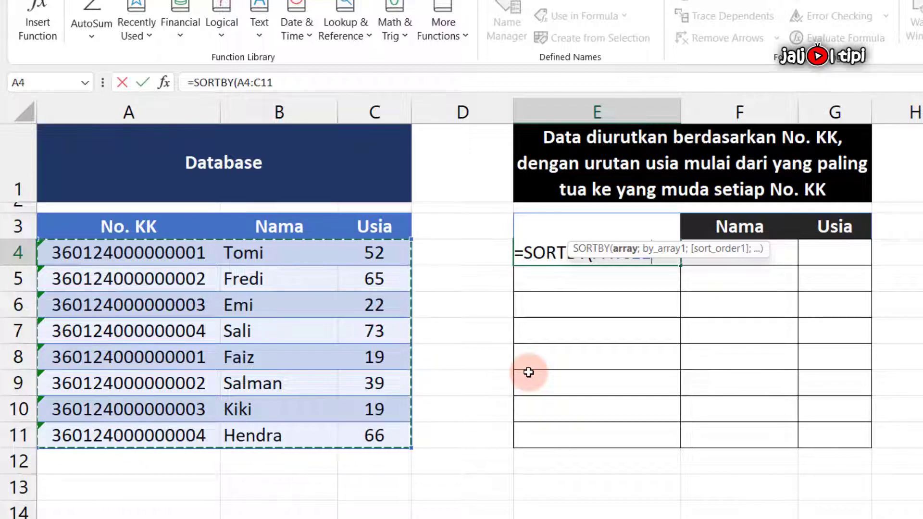
text(;)
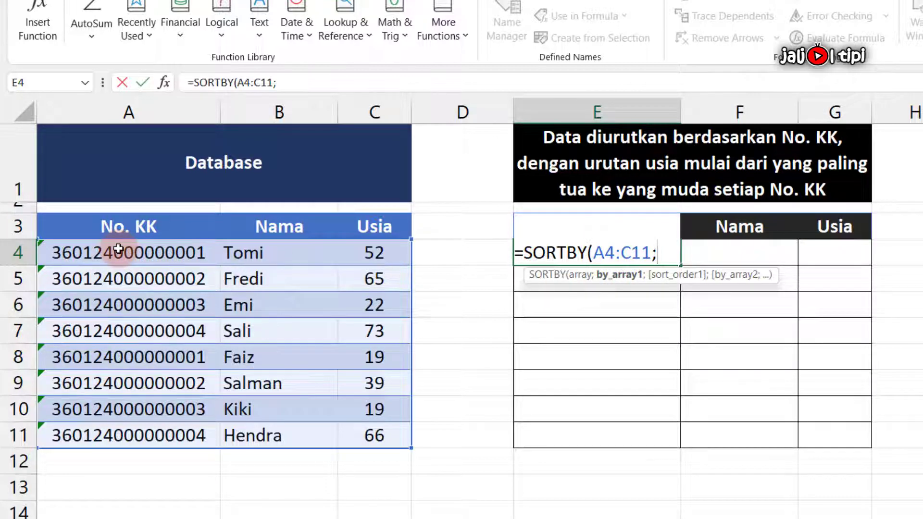
Set the No. KK range A4:A11 as the formula's first sort key with sort order 1 (ascending).
drag(120, 250, 116, 437)
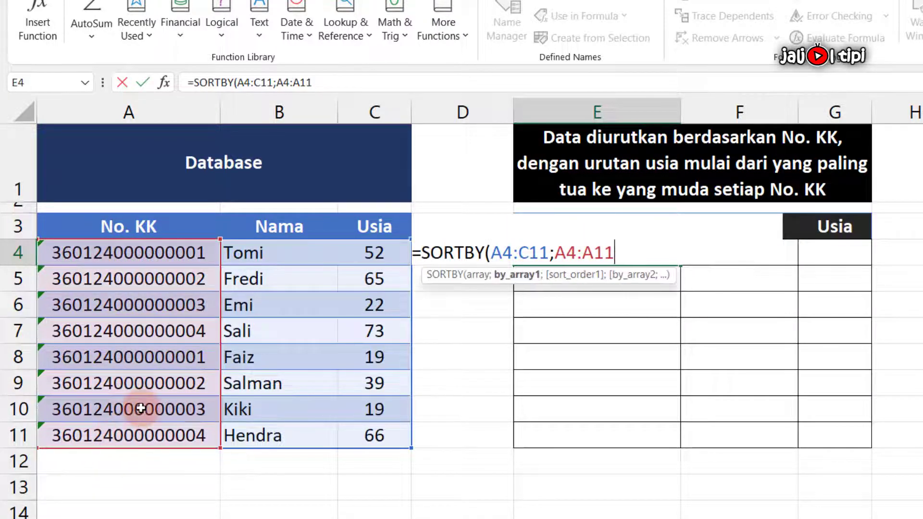
text(;)
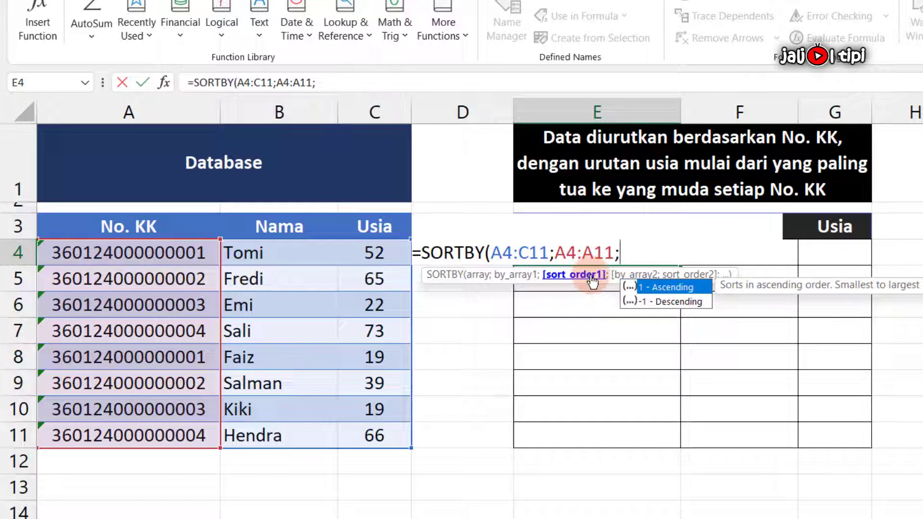
text(1;)
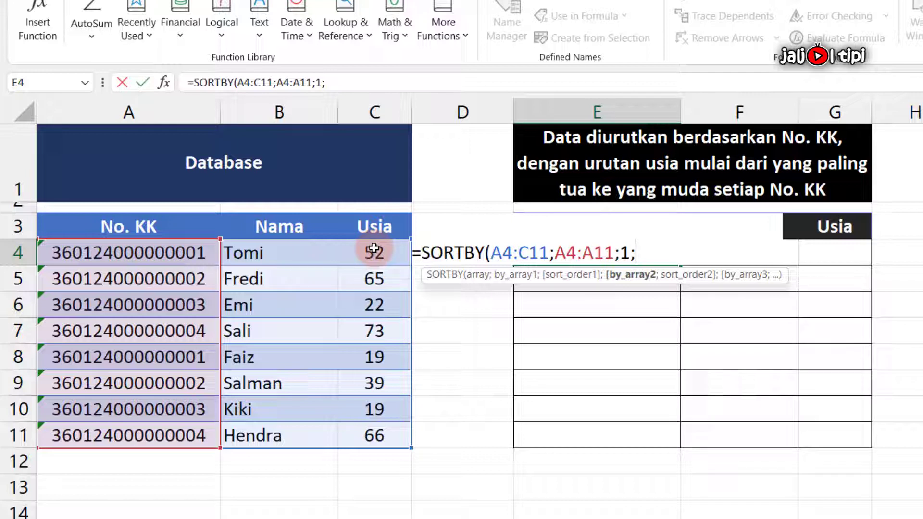
Finish the No. KK sorting formula with the Usia range C4:C11 as second key and sort order -1 (descending).
drag(374, 248, 390, 429)
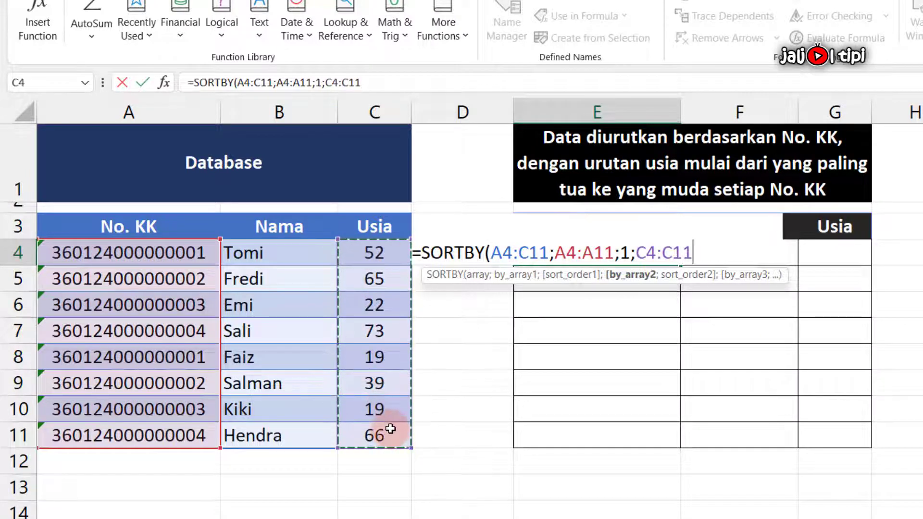
text(;-)
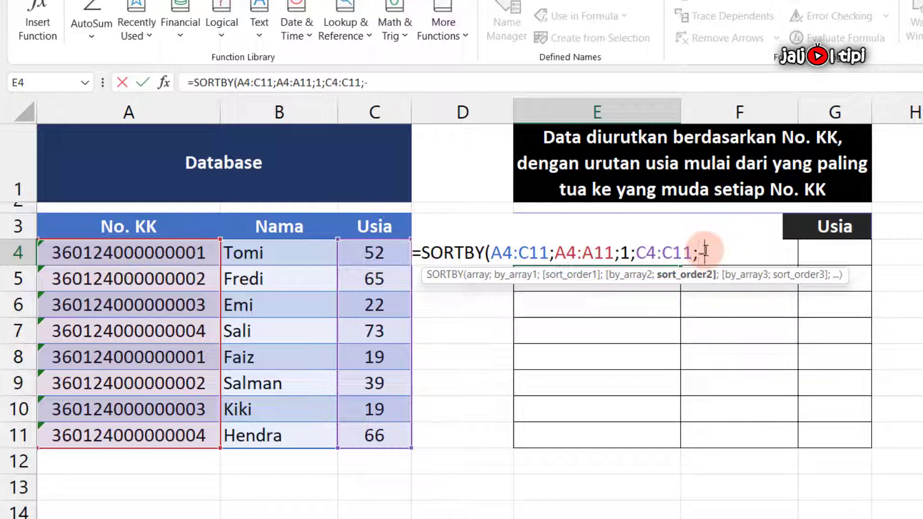
text(1)
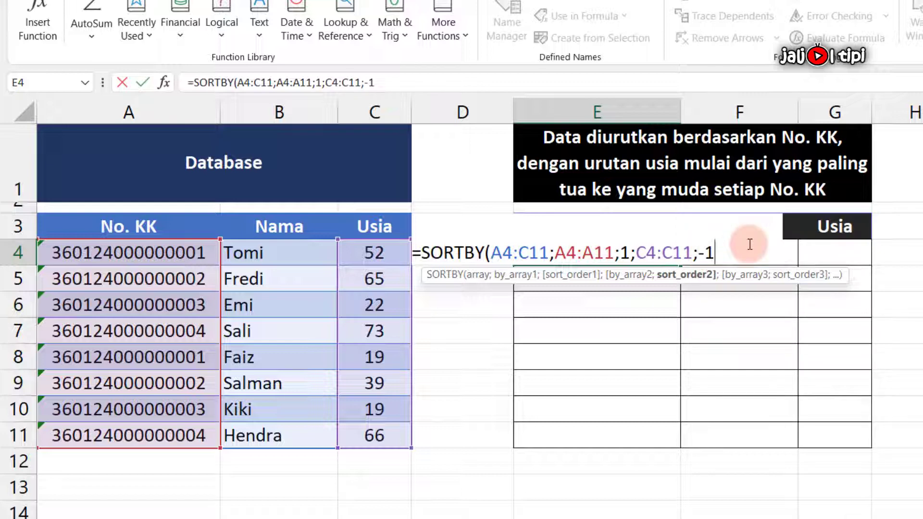
text())
key(Return)
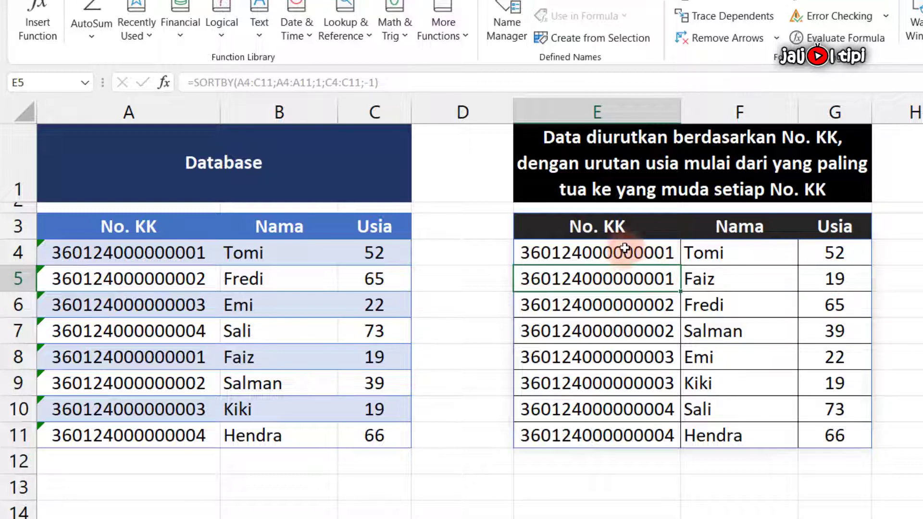
Examine the row pairs for each No. KK in E4:G11, comparing the age order within each group.
drag(624, 248, 622, 278)
drag(656, 247, 813, 273)
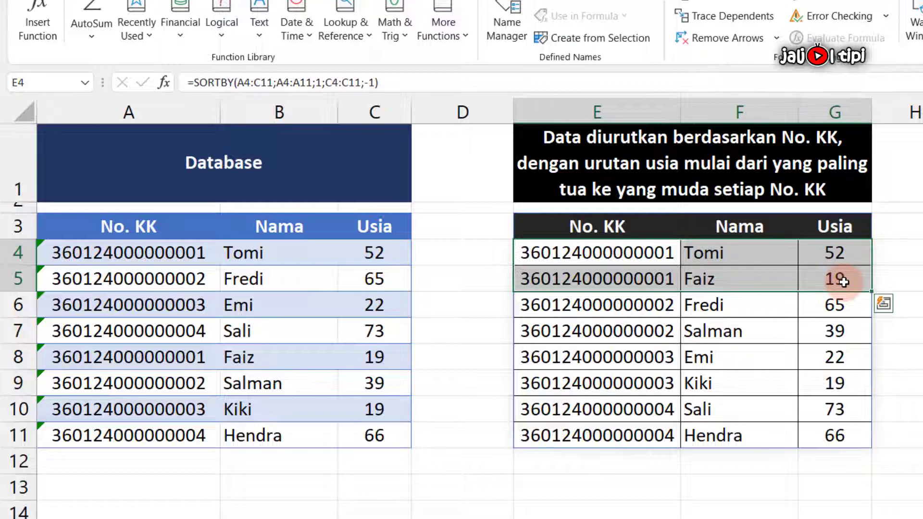
drag(629, 298, 844, 298)
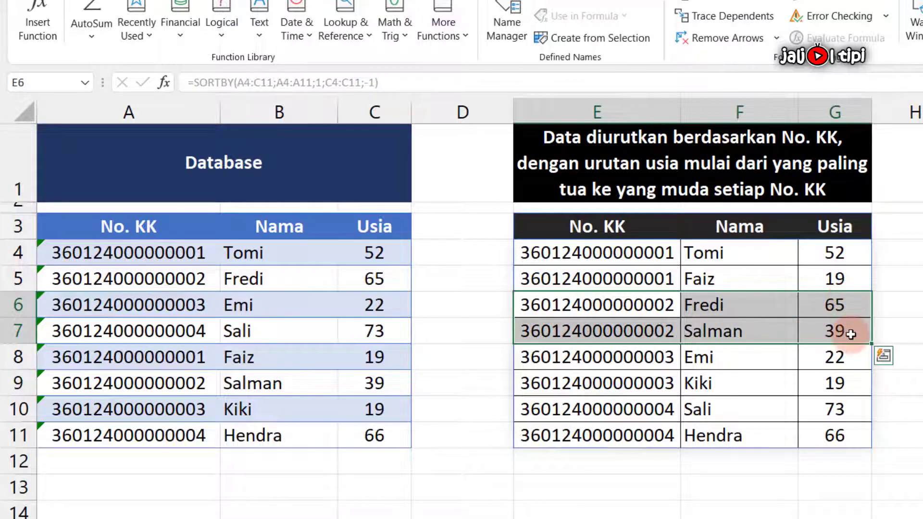
drag(639, 356, 827, 382)
drag(593, 409, 827, 435)
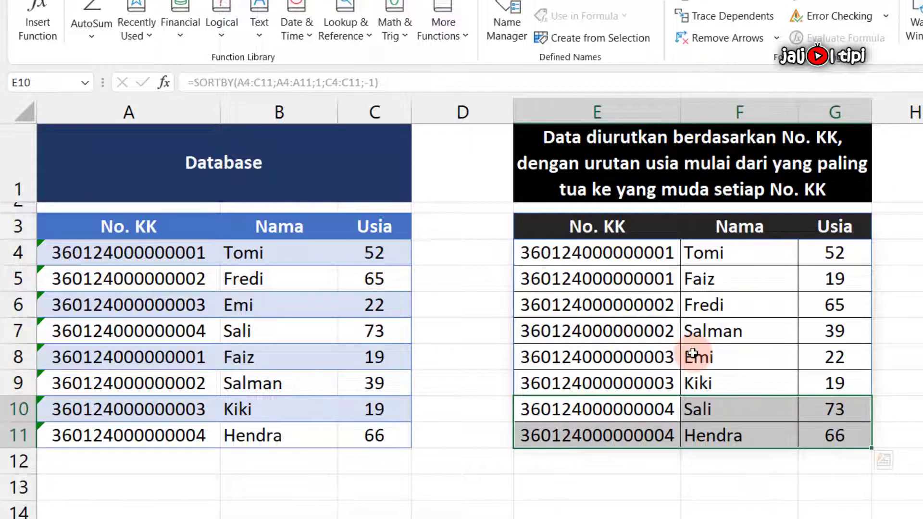